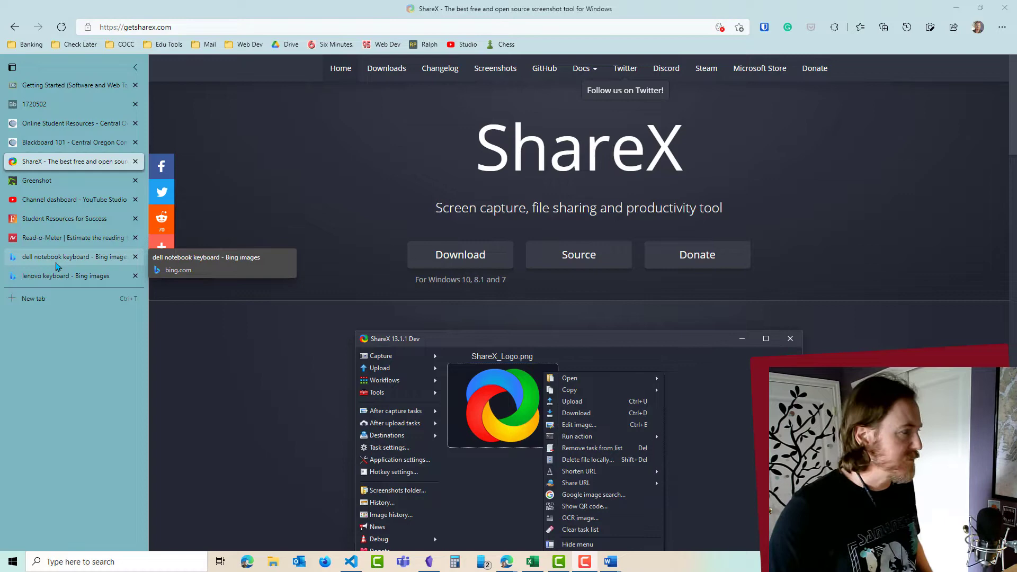
- Switch from the Dell notebook keyboard image results to the Lenovo keyboard results
left_click(58, 258)
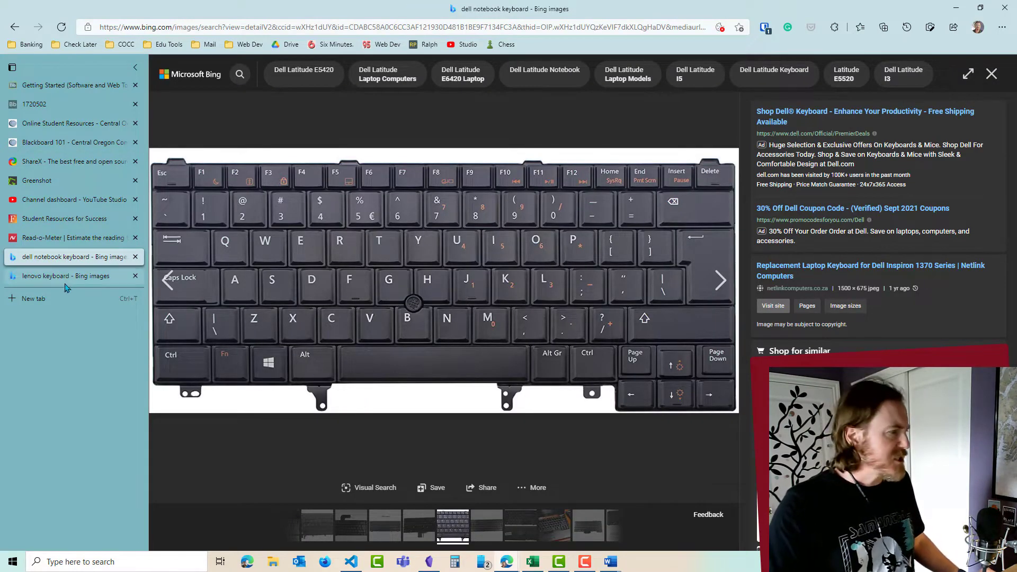
left_click(61, 277)
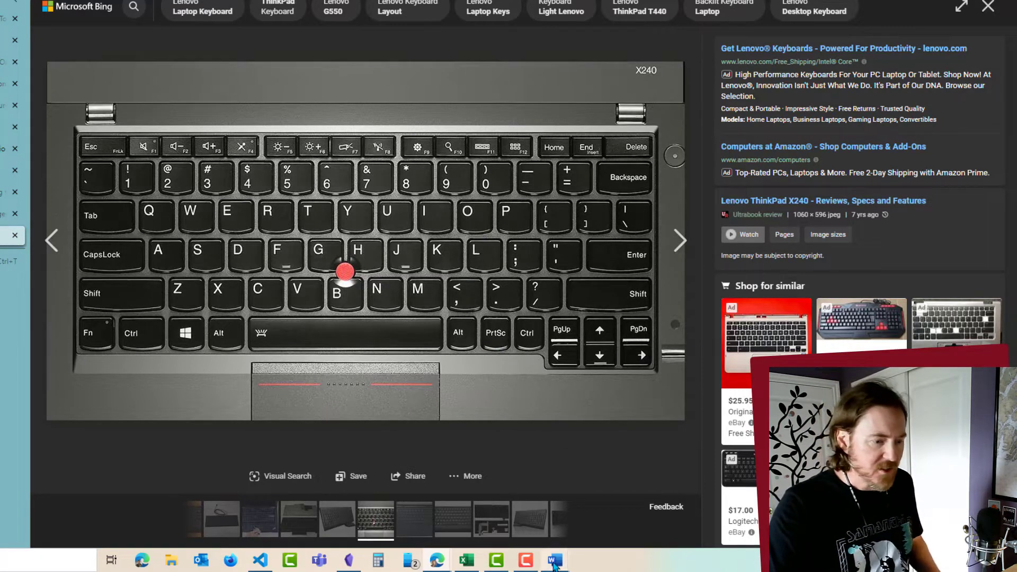
- Bring the blank Word Document1 to the front from its taskbar preview
mouse_move(555, 559)
left_click(740, 512)
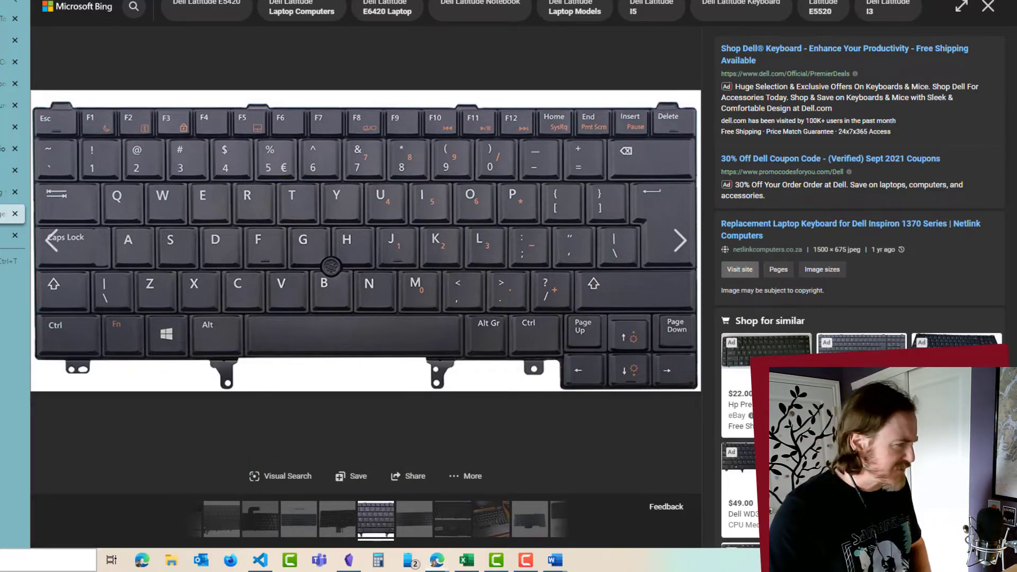
- Search Windows for 'sni' and launch Snip & Sketch
left_click(5, 561)
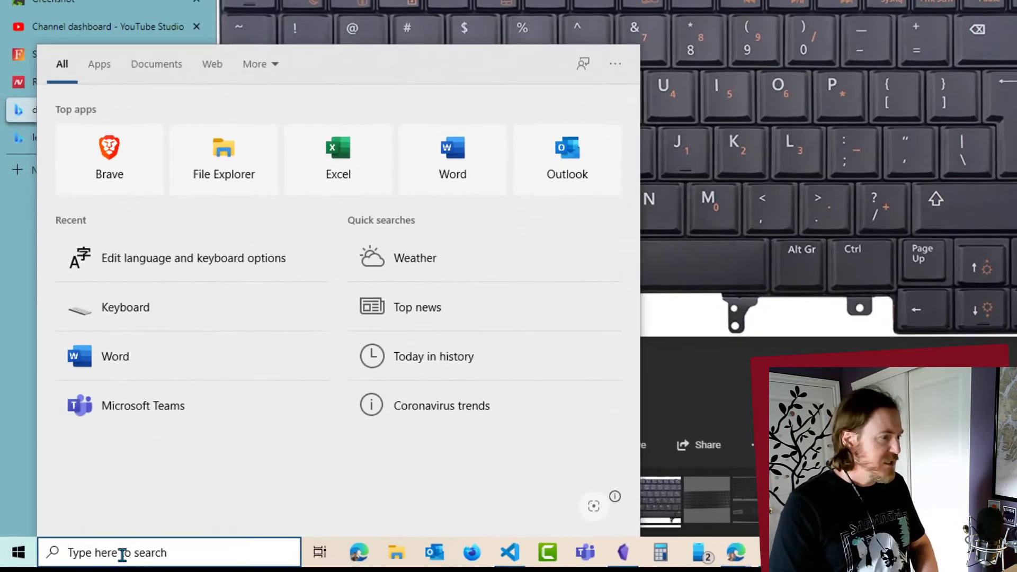
type("sni")
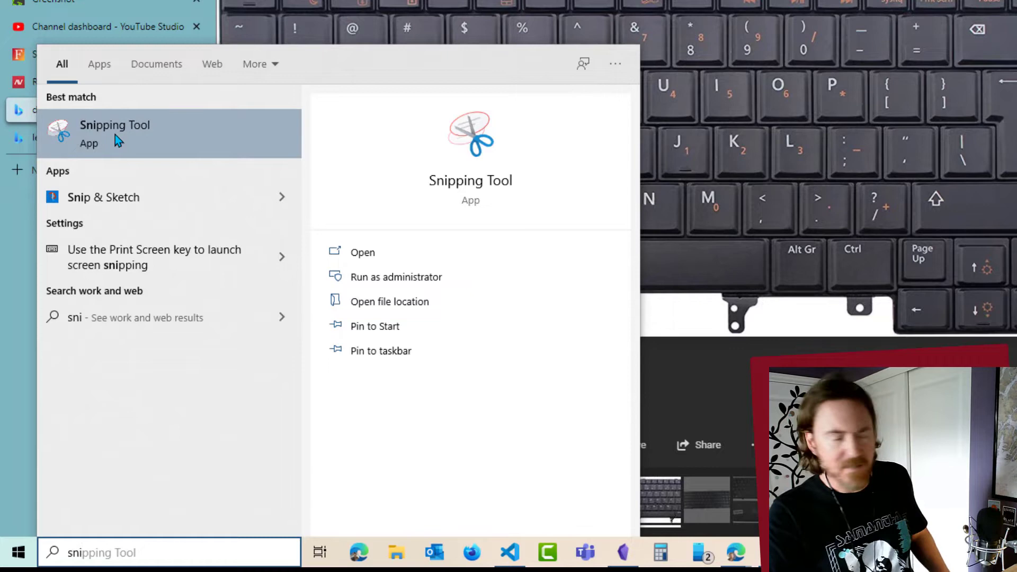
left_click(107, 197)
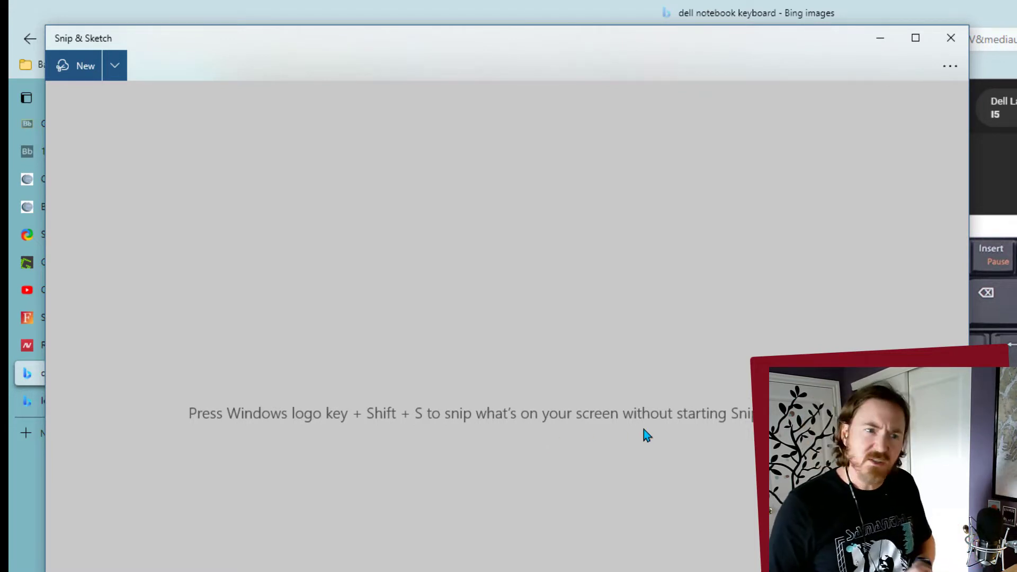
- Snip the Dell keyboard image area and copy the snip to the clipboard
left_click(88, 77)
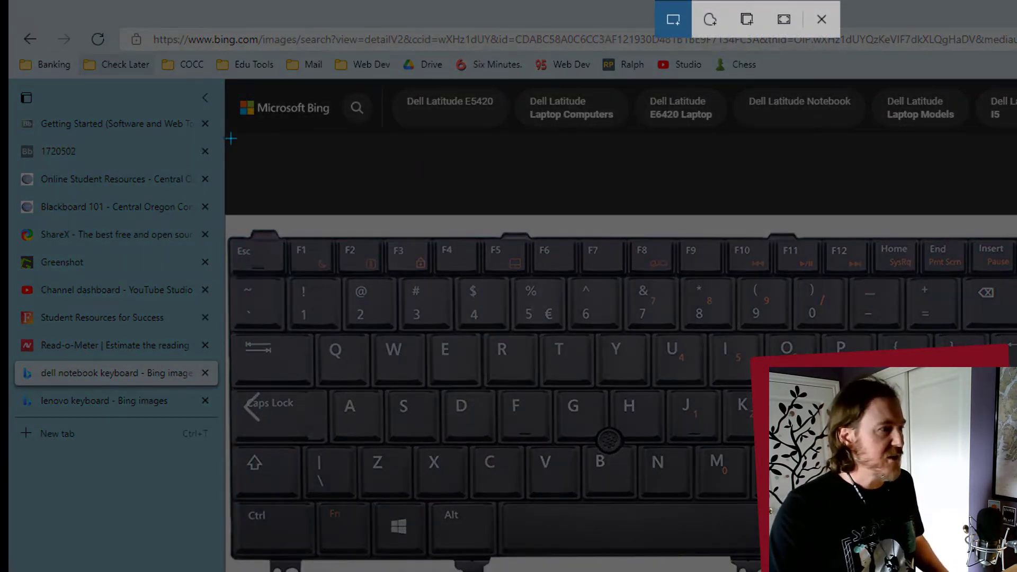
left_click_drag(230, 138, 1016, 571)
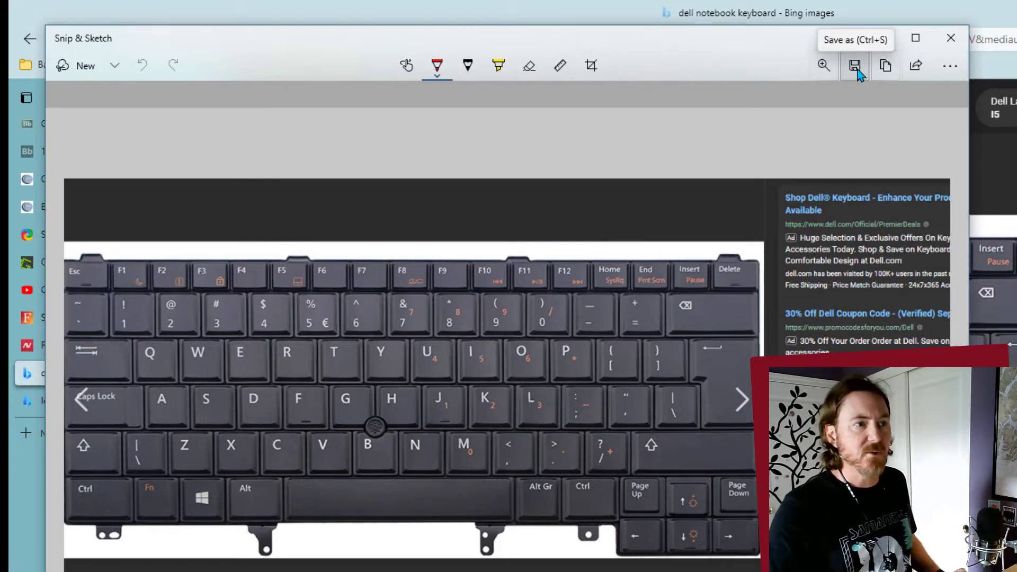
left_click(885, 76)
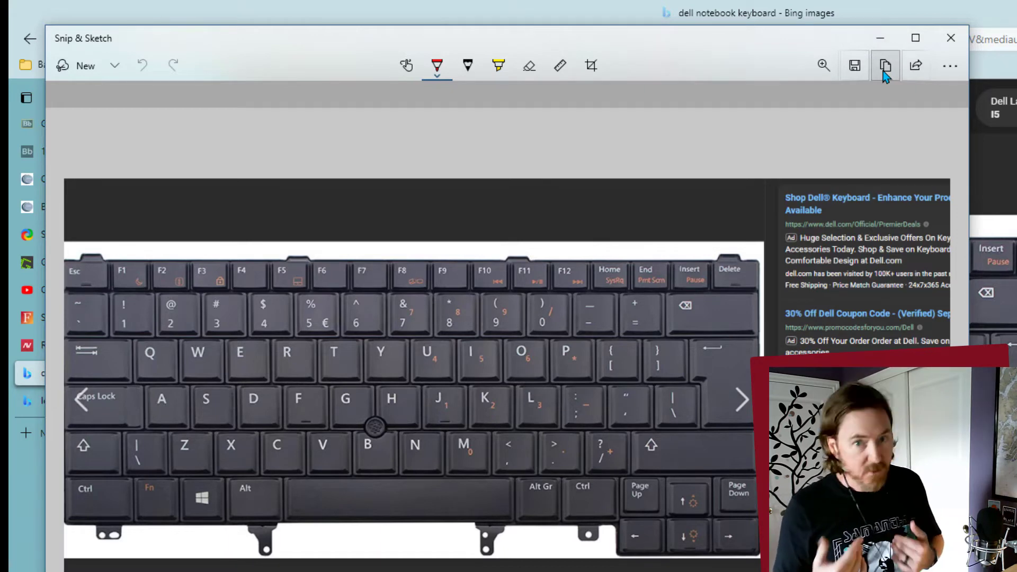
key("super")
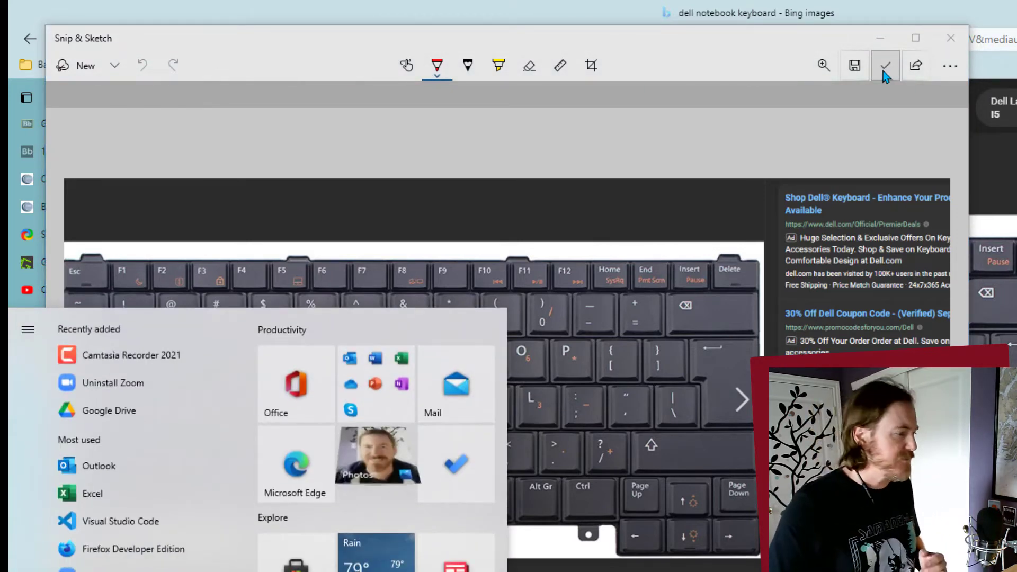
left_click(753, 130)
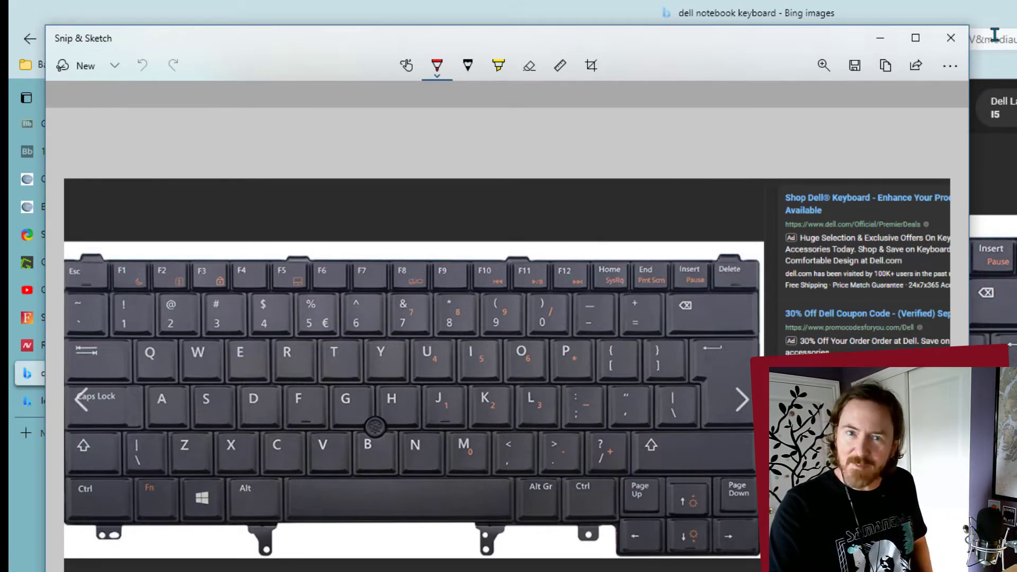
left_click(955, 47)
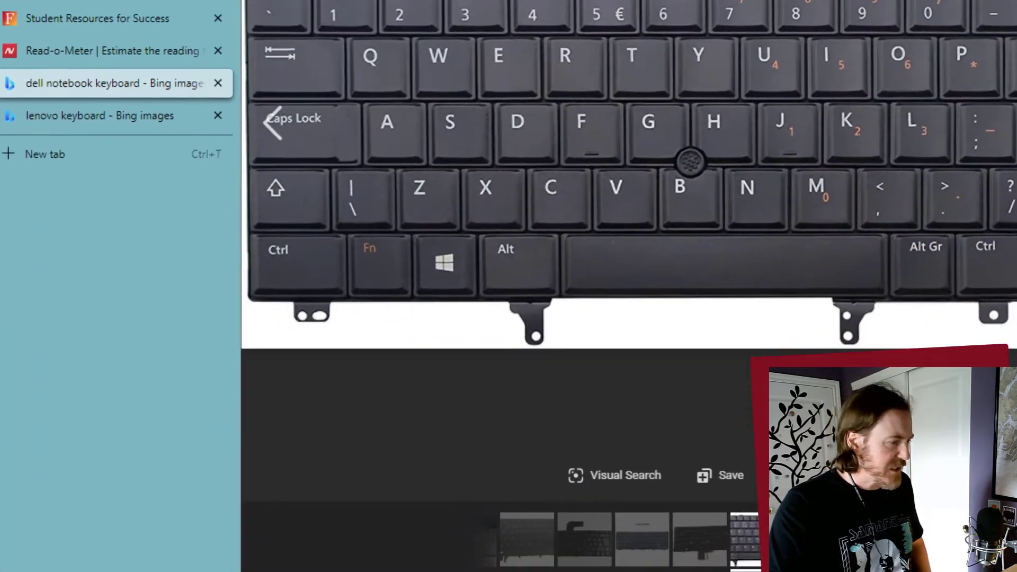
left_click(254, 569)
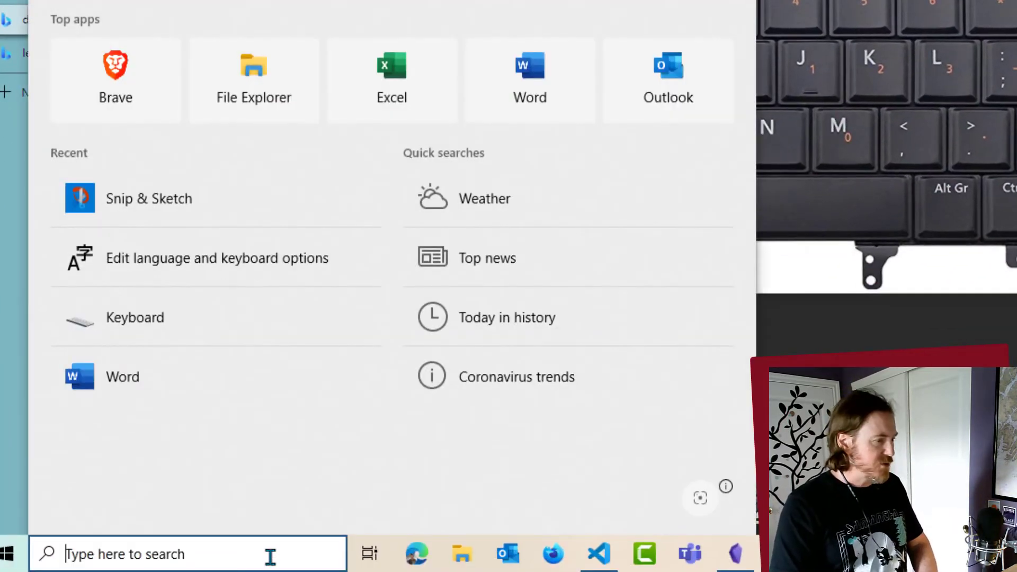
type("print")
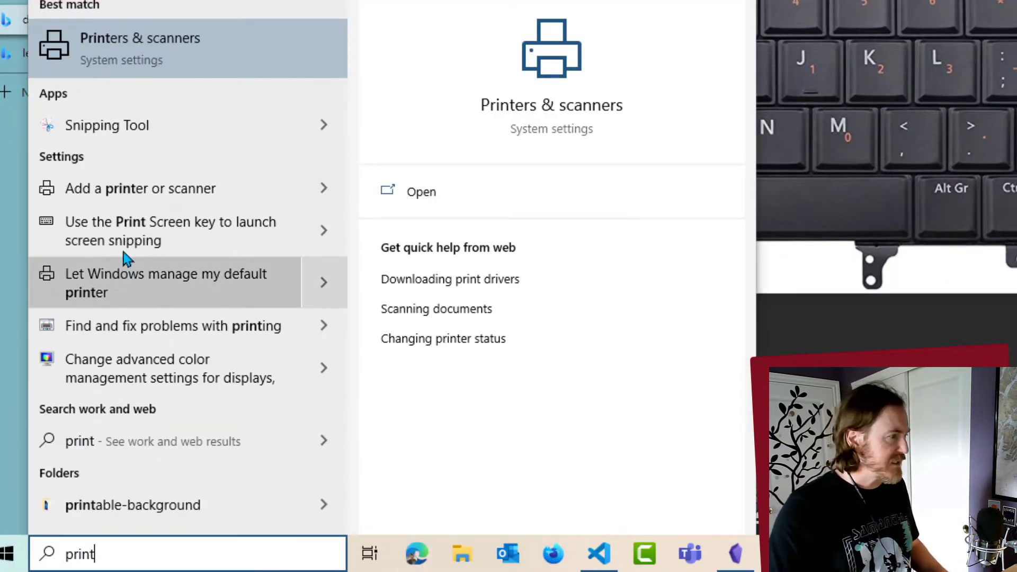
left_click(170, 235)
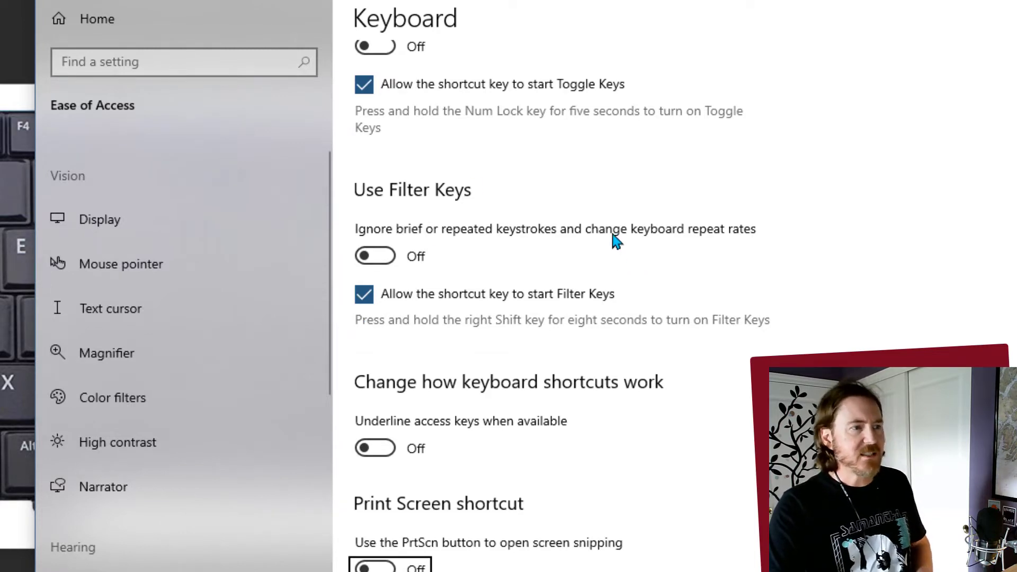
scroll(616, 241, "up", 2)
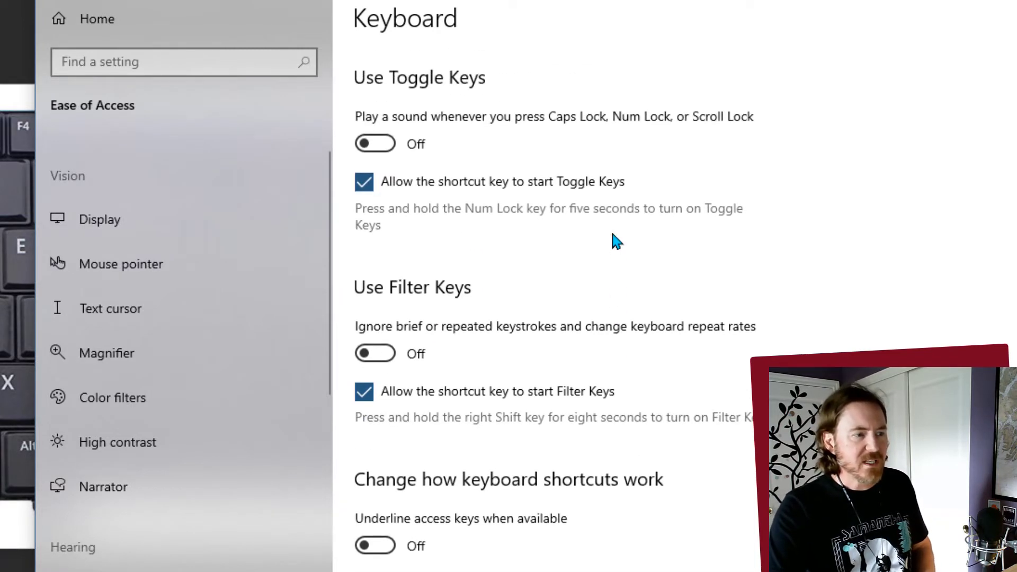
scroll(616, 241, "down", 5)
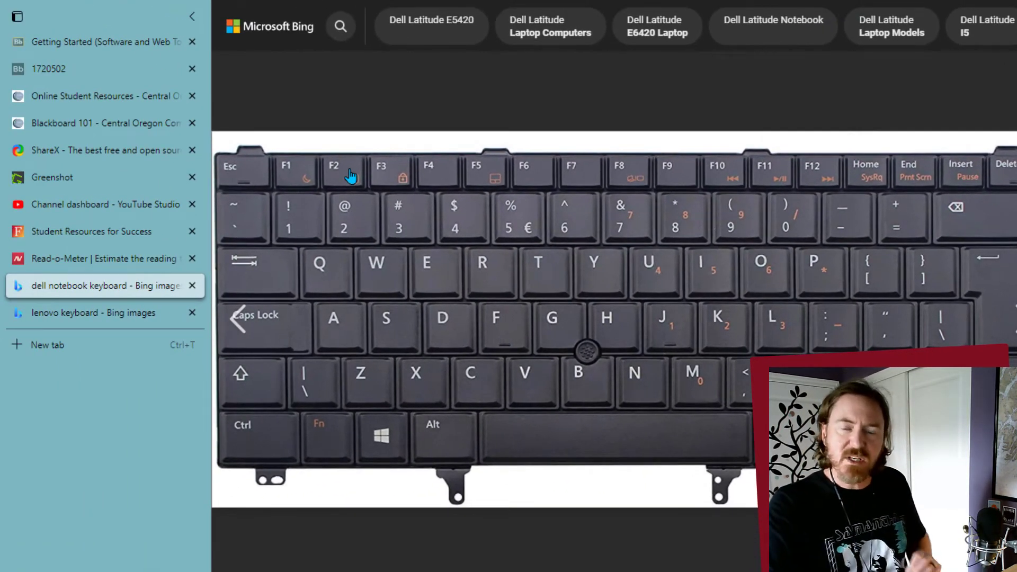
- Look over the ShareX website, then switch to the Greenshot website
left_click(86, 149)
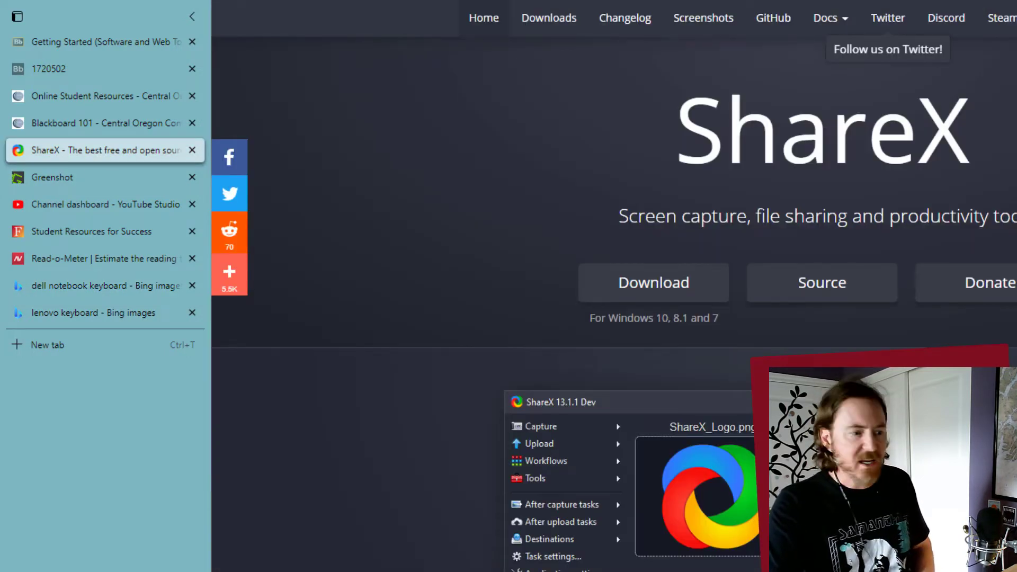
scroll(614, 286, "down", 5)
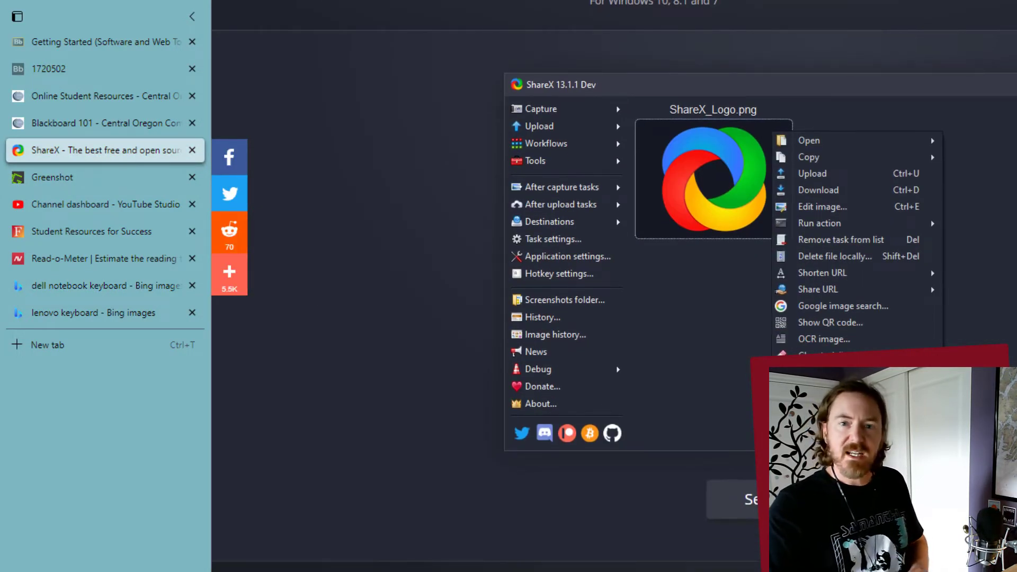
scroll(666, 234, "up", 4)
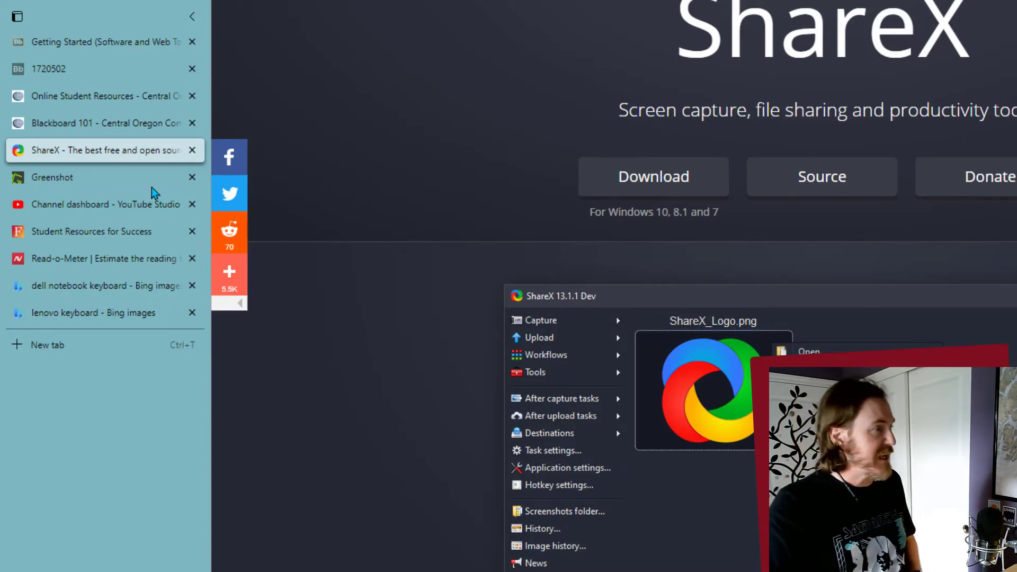
left_click(47, 183)
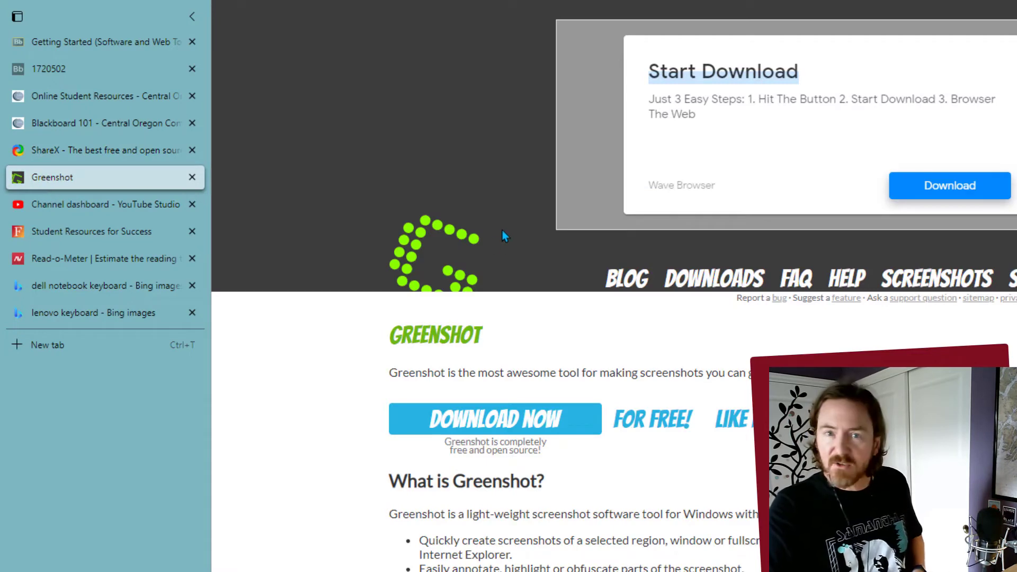
- Capture a region of the Greenshot homepage with Greenshot's Print Screen capture
scroll(595, 287, "down", 3)
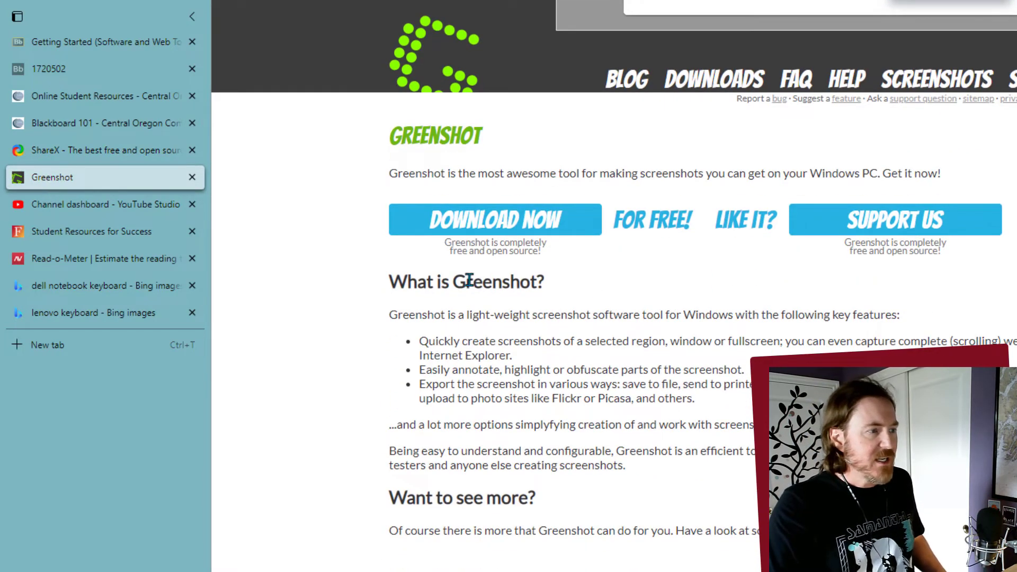
scroll(718, 260, "up", 3)
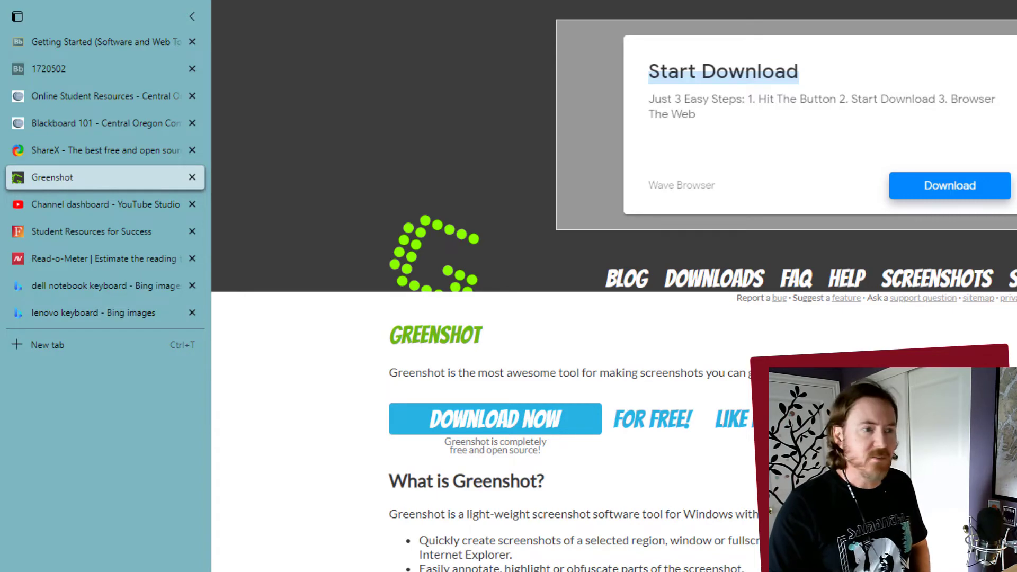
key("Print")
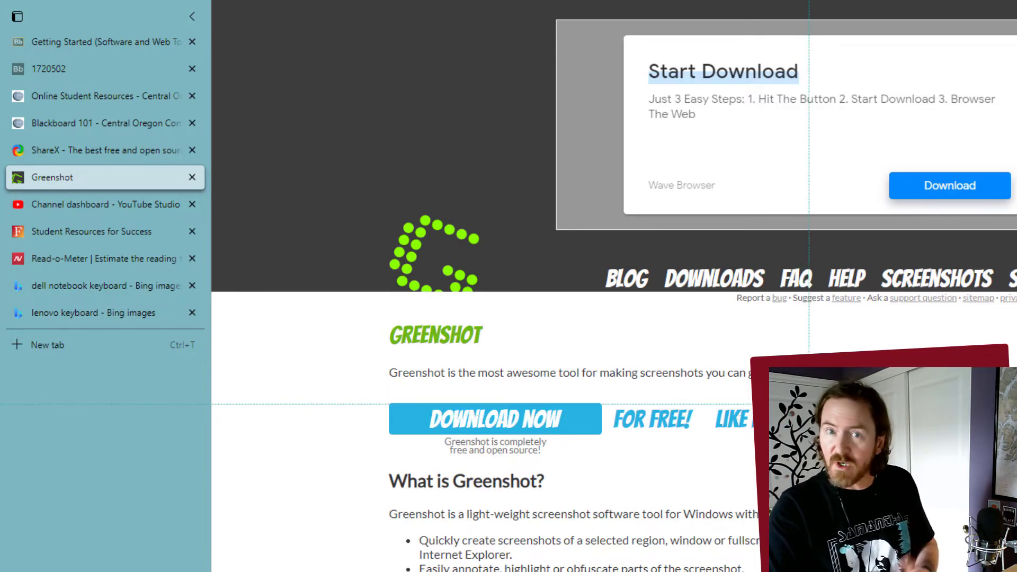
left_click_drag(339, 7, 1016, 548)
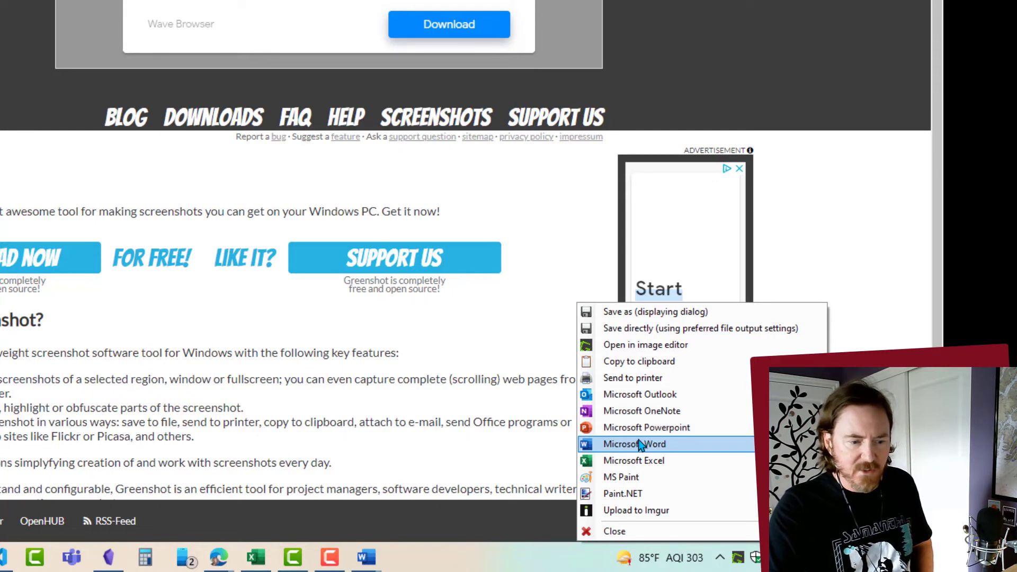
- In Greenshot's editor, box the navigation bar in red and add a red arrow at DOWNLOAD NOW
left_click(645, 346)
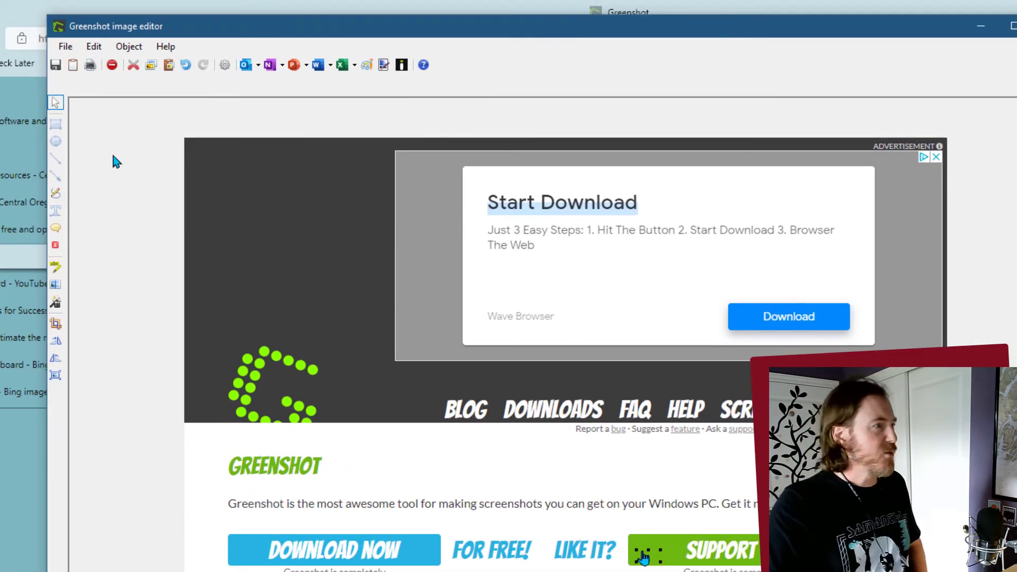
left_click(55, 124)
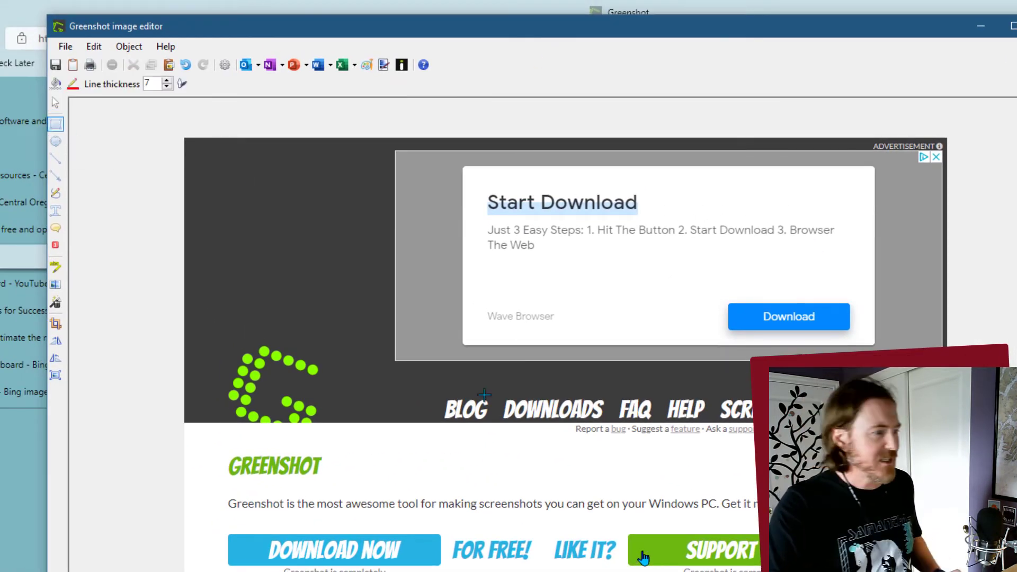
mouse_move(427, 373)
left_mouse_down()
mouse_move(799, 463)
mouse_move(799, 445)
left_mouse_up()
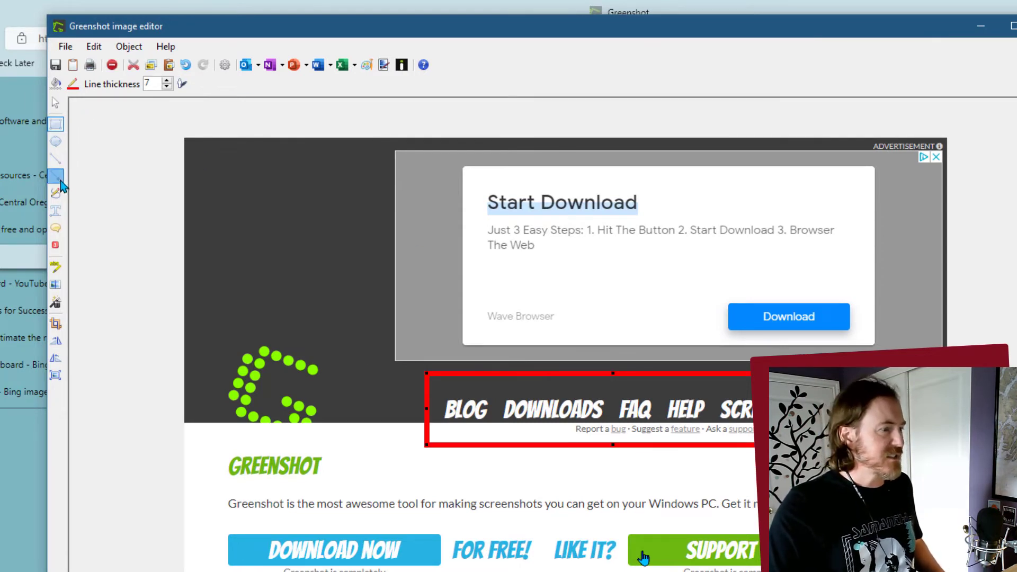
left_click(56, 175)
left_click_drag(427, 547, 601, 482)
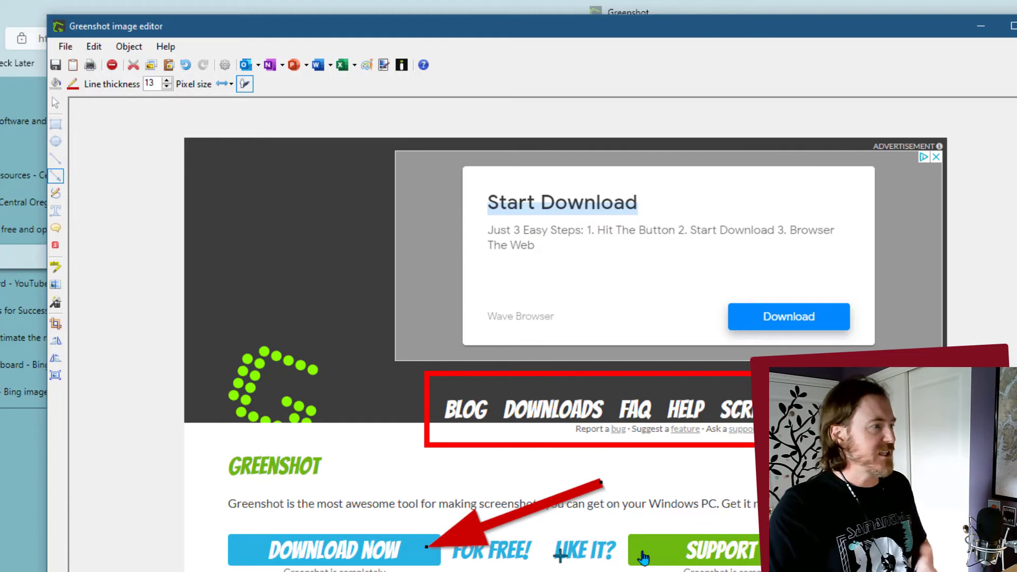
- Pixelate the SUPPORT US button and copy the annotated image to the clipboard
left_click(55, 284)
left_click_drag(643, 528, 767, 566)
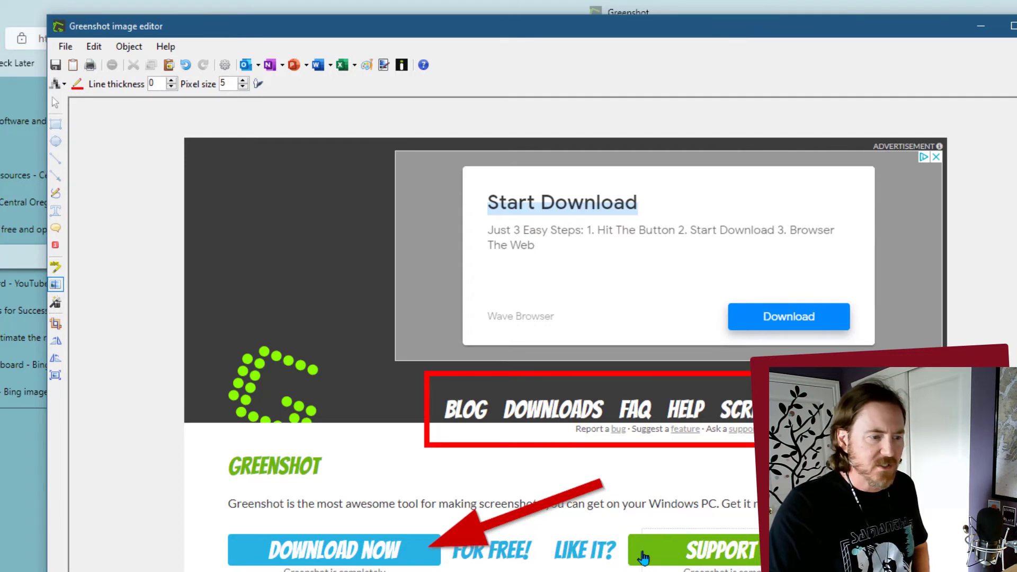
left_click_drag(643, 557, 642, 556)
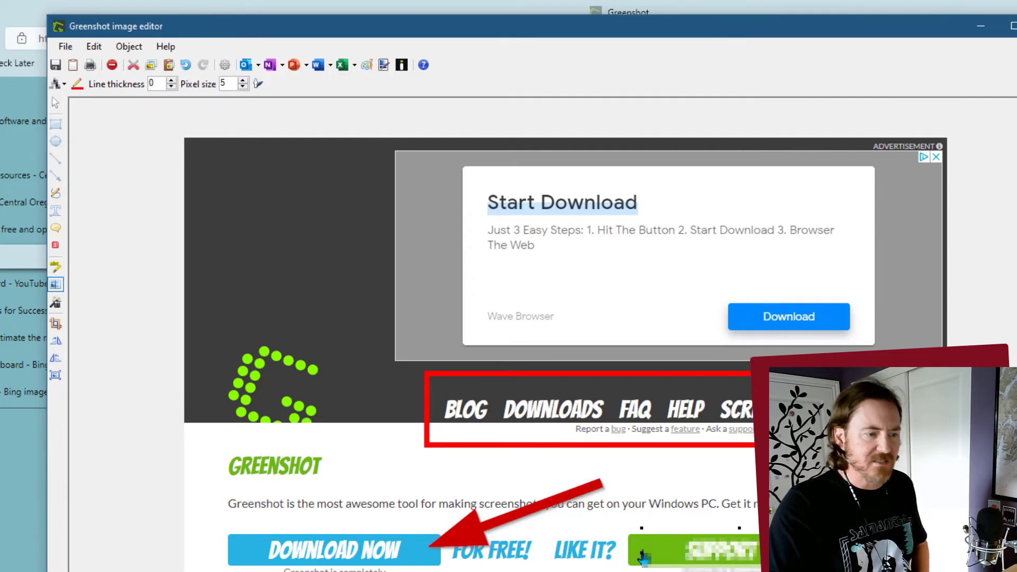
left_click(73, 65)
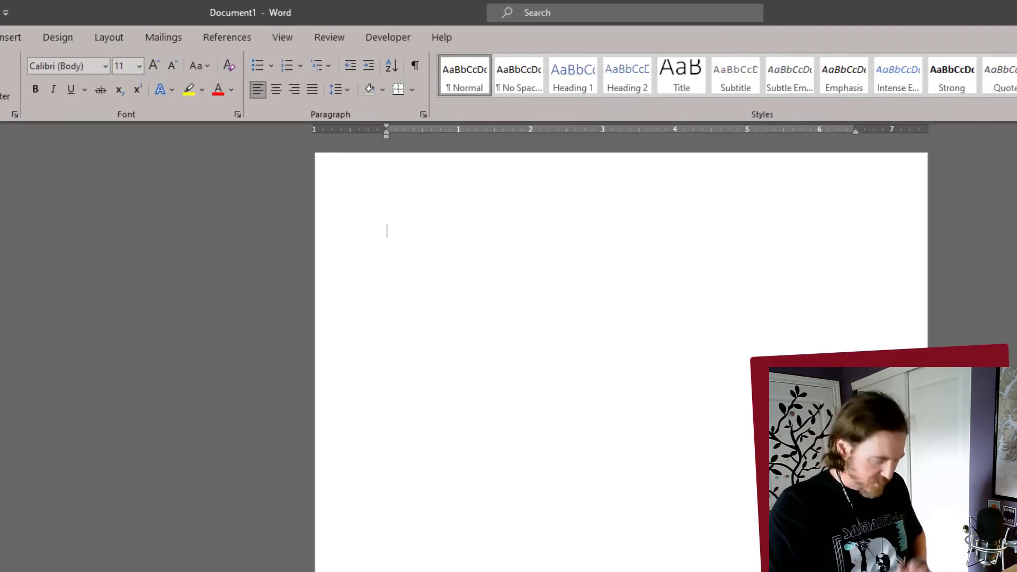
- Paste the annotated Greenshot capture into Word's Document1 with Ctrl+V
key("ctrl+v")
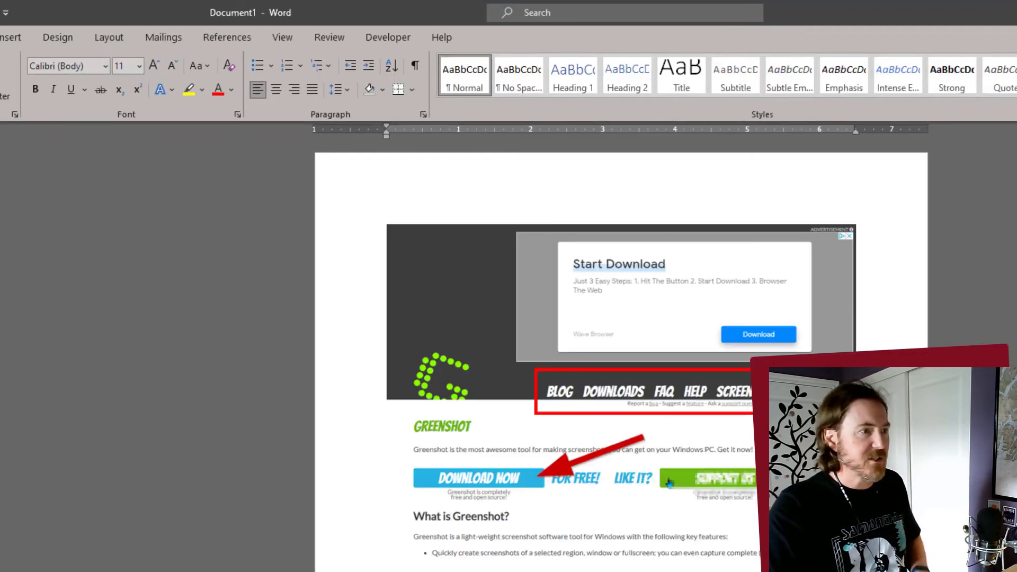